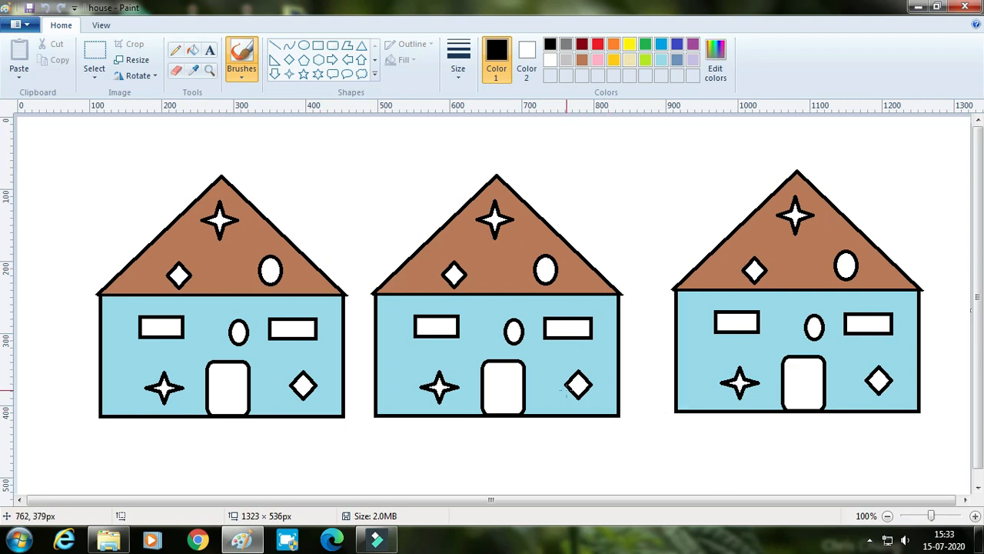
# Select the first house with a rectangular area of about 412 × 442 px and rotate it right 90°
pyautogui.click(98, 54)
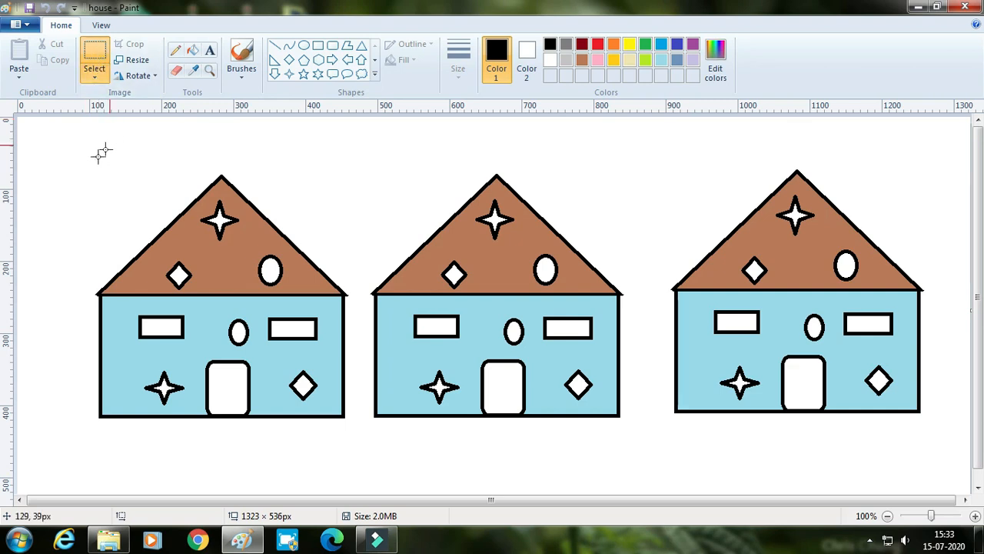
pyautogui.moveTo(62, 144); pyautogui.dragTo(358, 462)
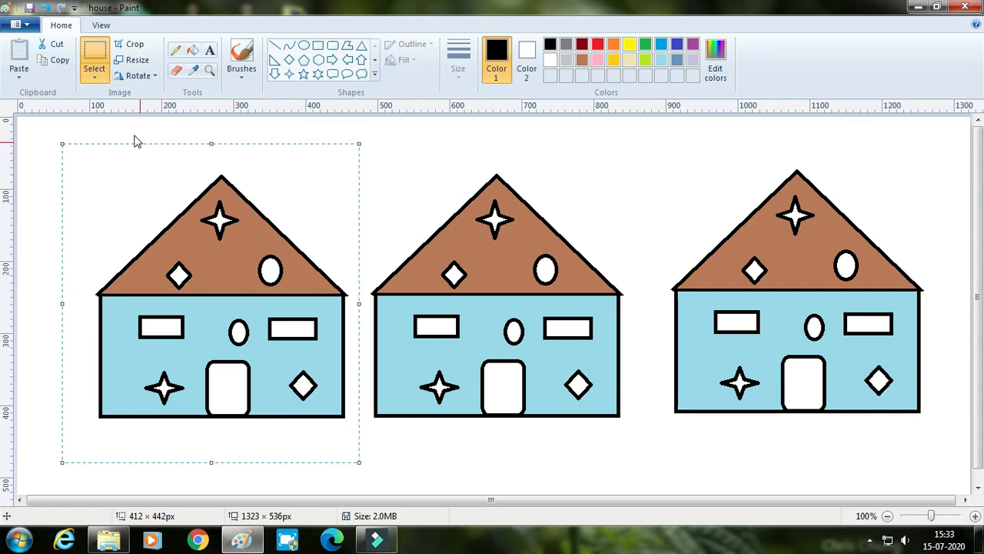
pyautogui.click(139, 76)
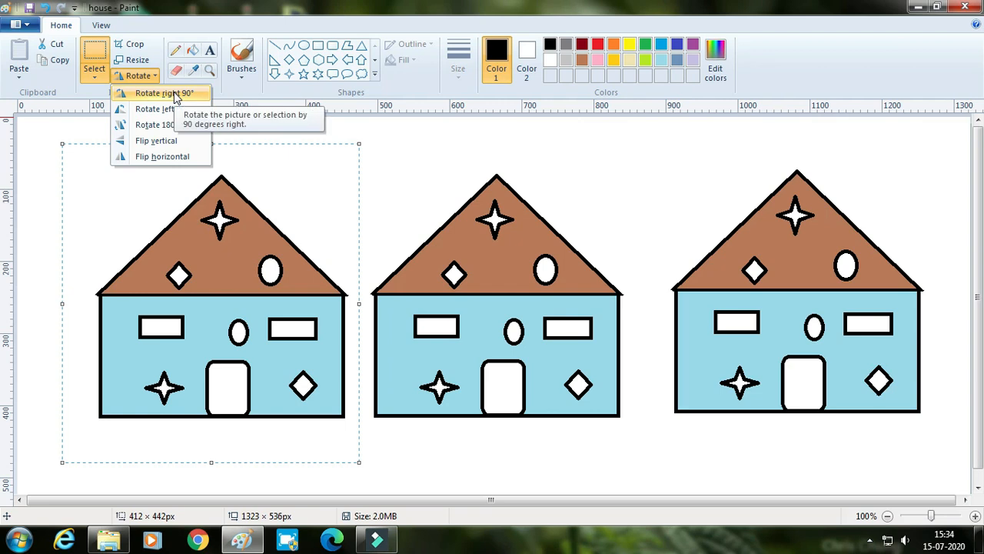
pyautogui.click(182, 93)
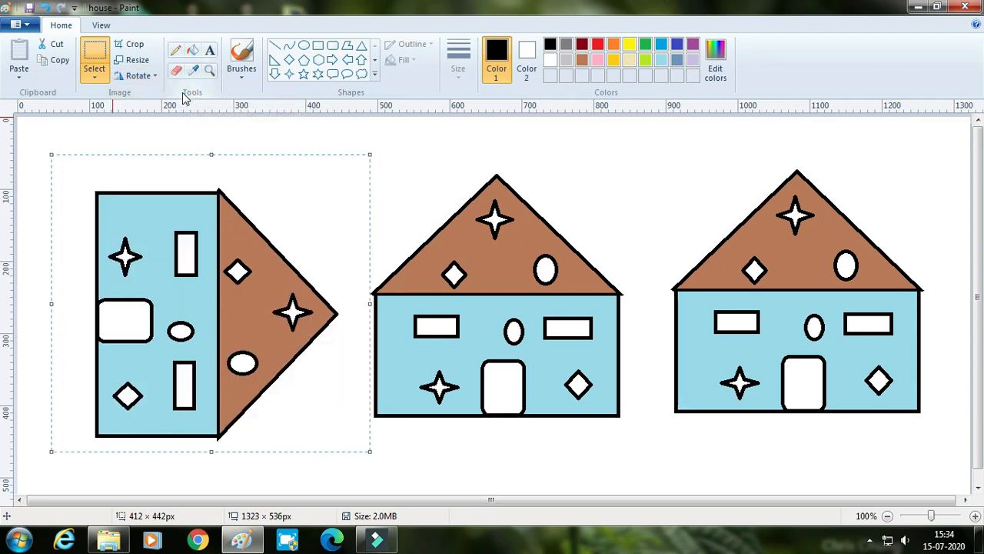
pyautogui.click(429, 150)
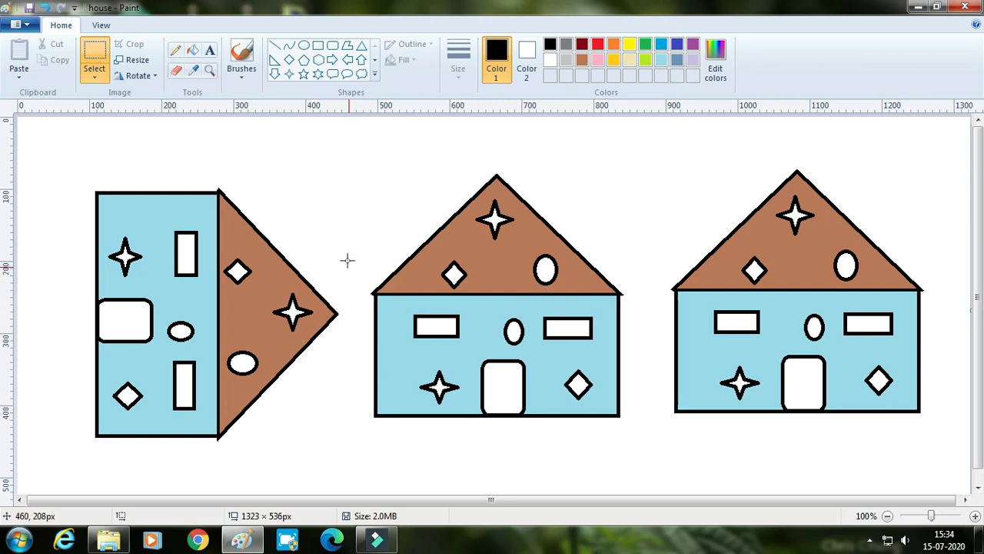
# Select the middle house, rotate it left 90°, and shift it slightly right and down so it clears the first house
pyautogui.click(340, 139)
pyautogui.moveTo(340, 138); pyautogui.dragTo(634, 472)
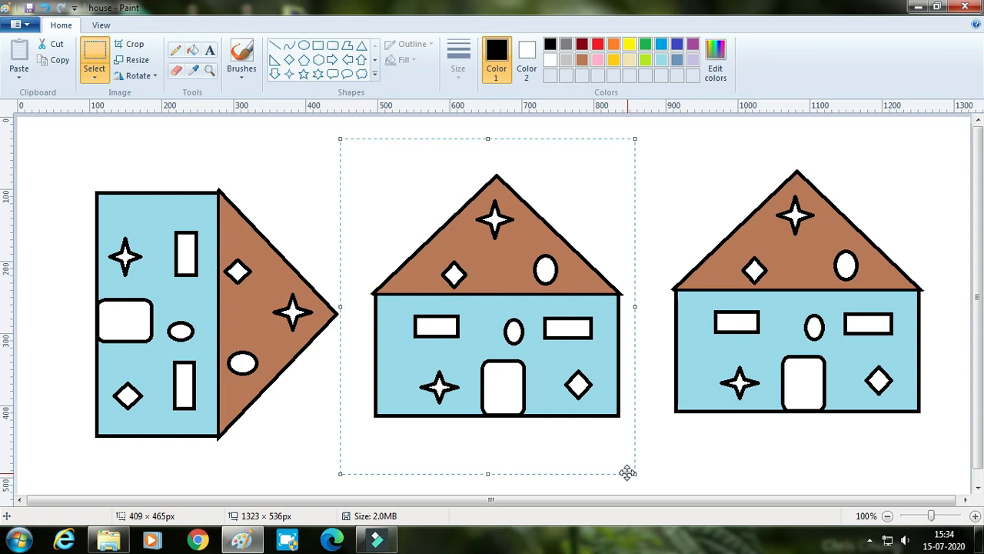
pyautogui.click(141, 78)
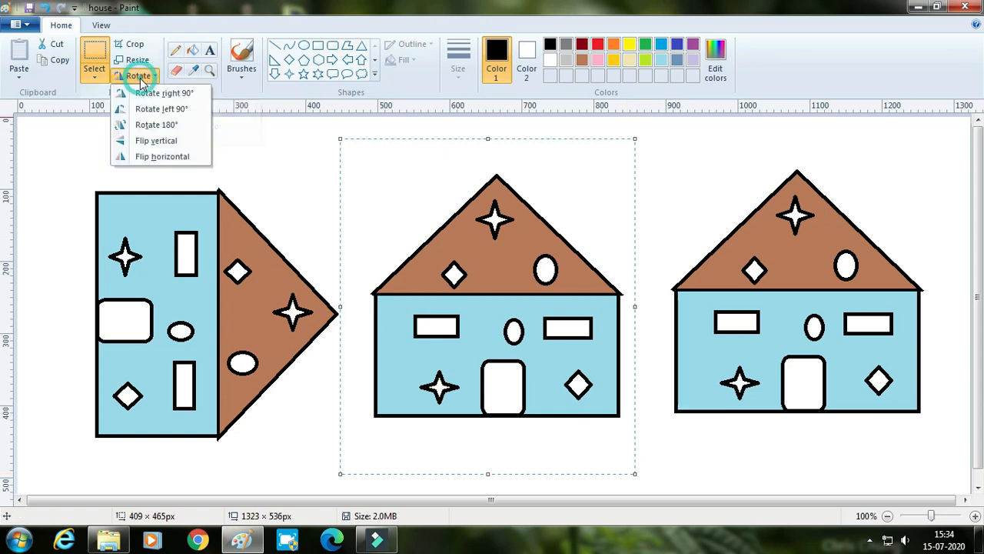
pyautogui.click(170, 110)
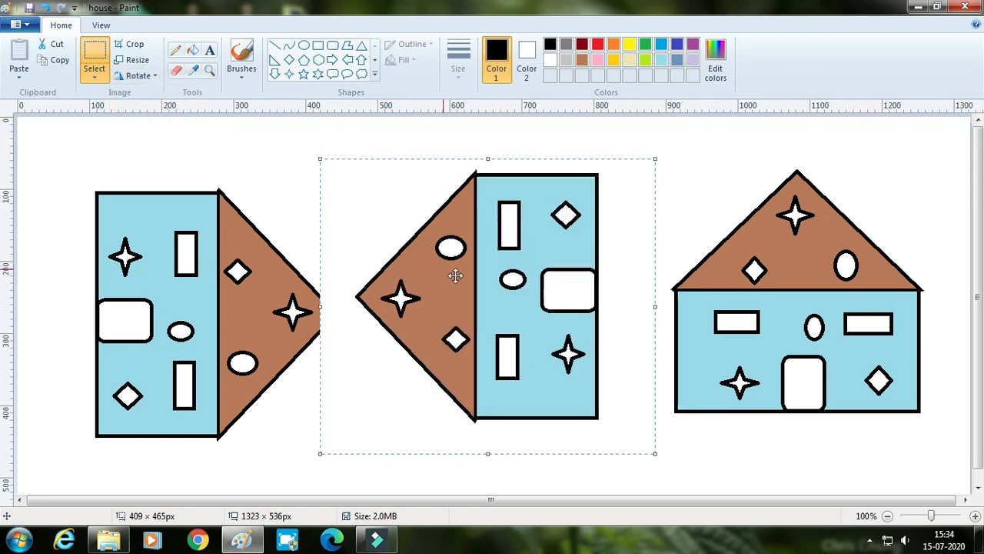
pyautogui.moveTo(490, 290); pyautogui.dragTo(512, 307)
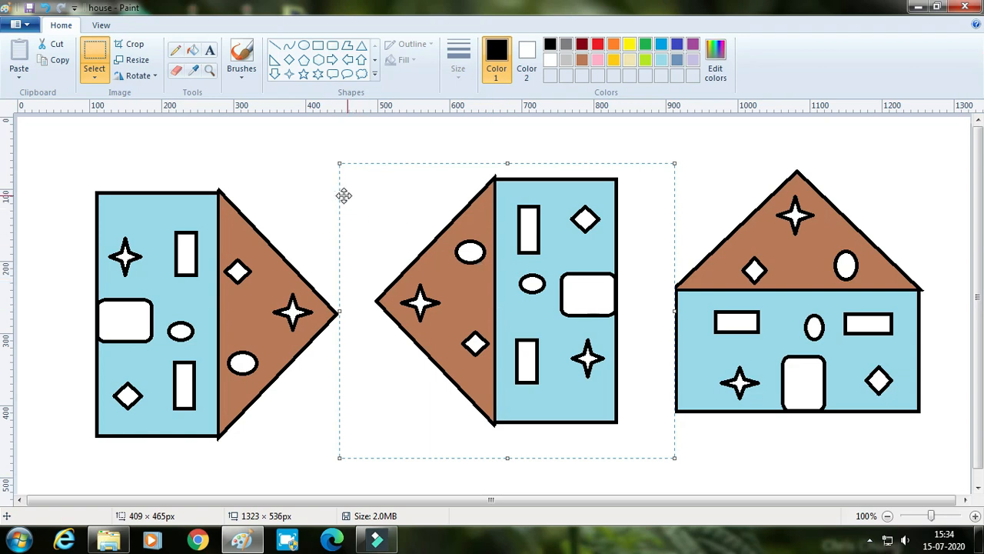
pyautogui.click(301, 147)
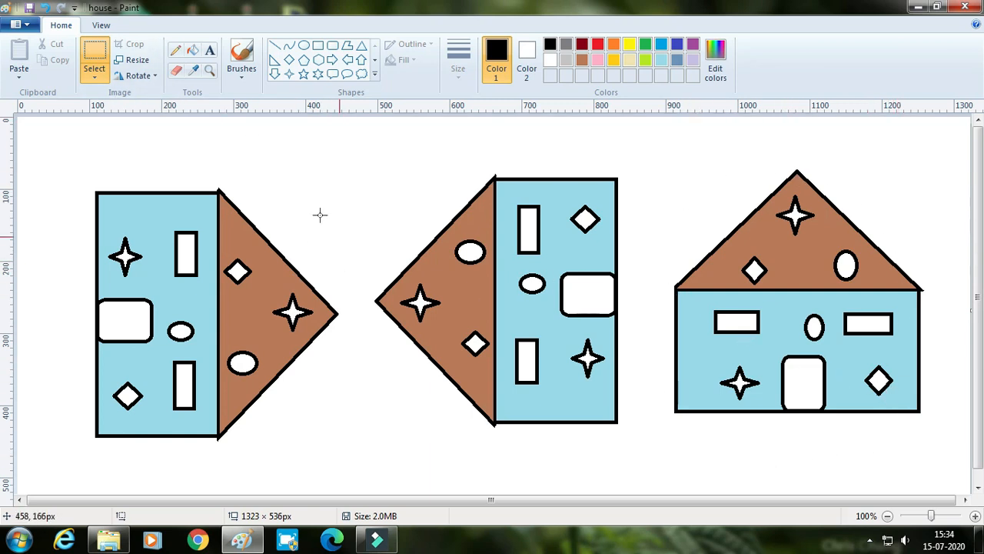
# Select the third house with an area of about 369 × 392 px and rotate it right 90°
pyautogui.click(95, 56)
pyautogui.moveTo(672, 163); pyautogui.dragTo(939, 444)
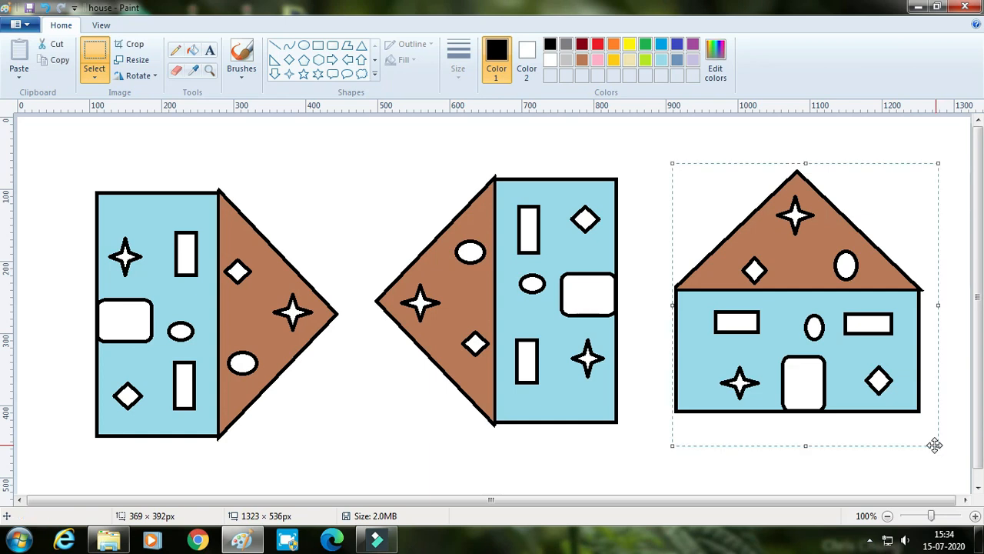
pyautogui.click(151, 80)
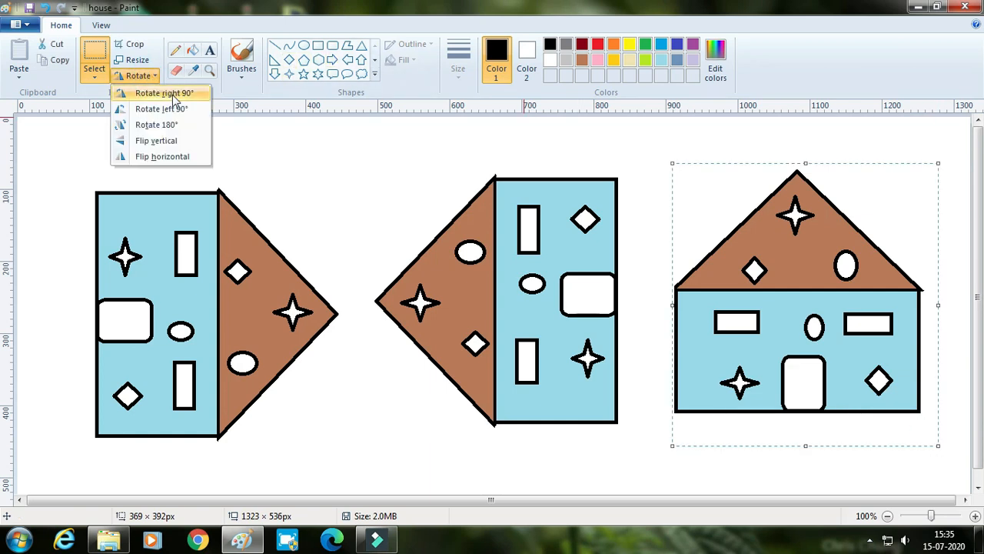
pyautogui.click(163, 93)
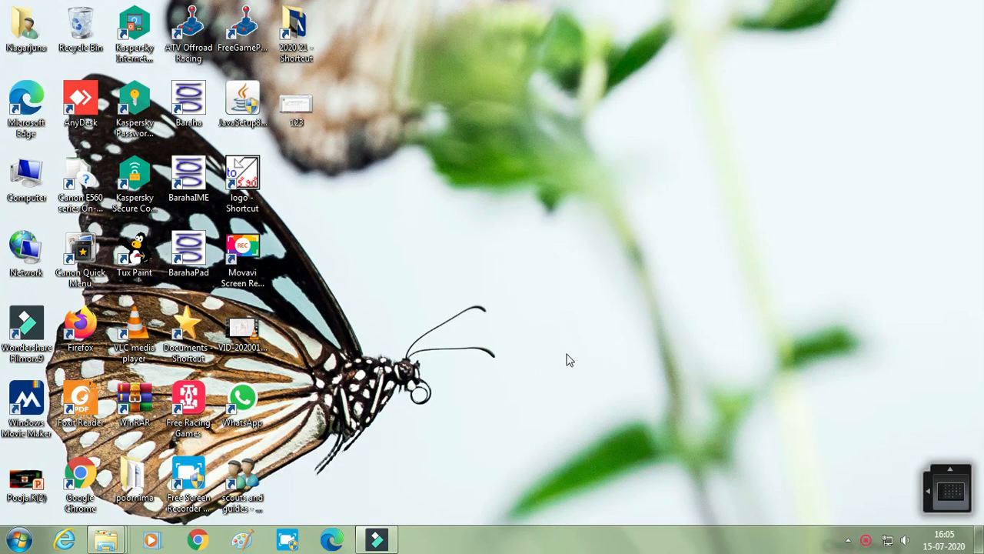
# Open Paint from the Windows Accessories programs with a blank canvas
pyautogui.click(20, 541)
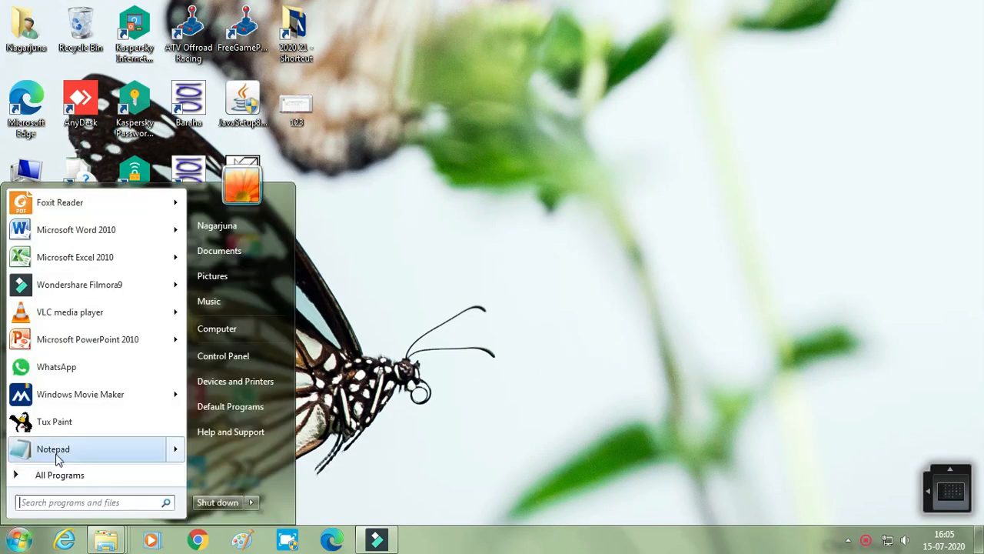
pyautogui.click(78, 477)
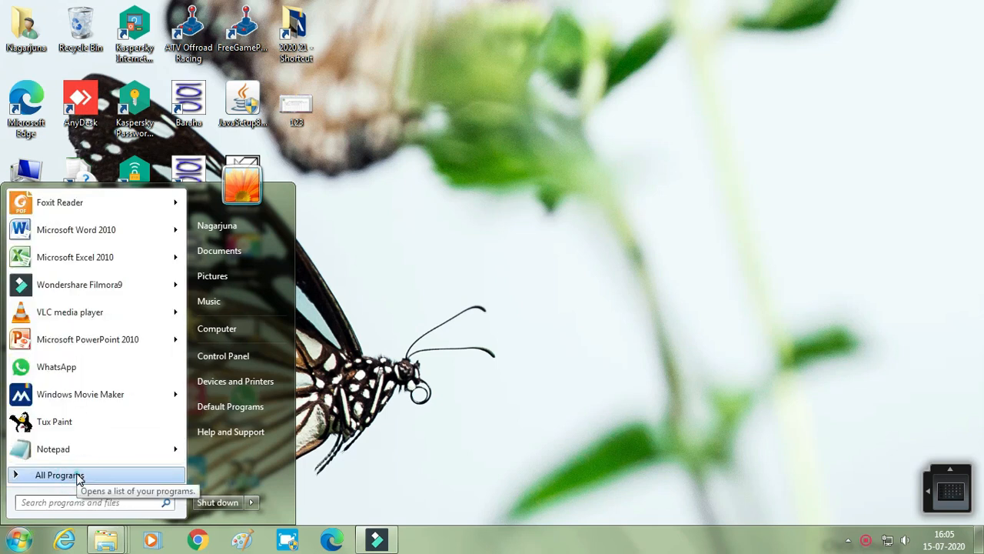
pyautogui.click(84, 199)
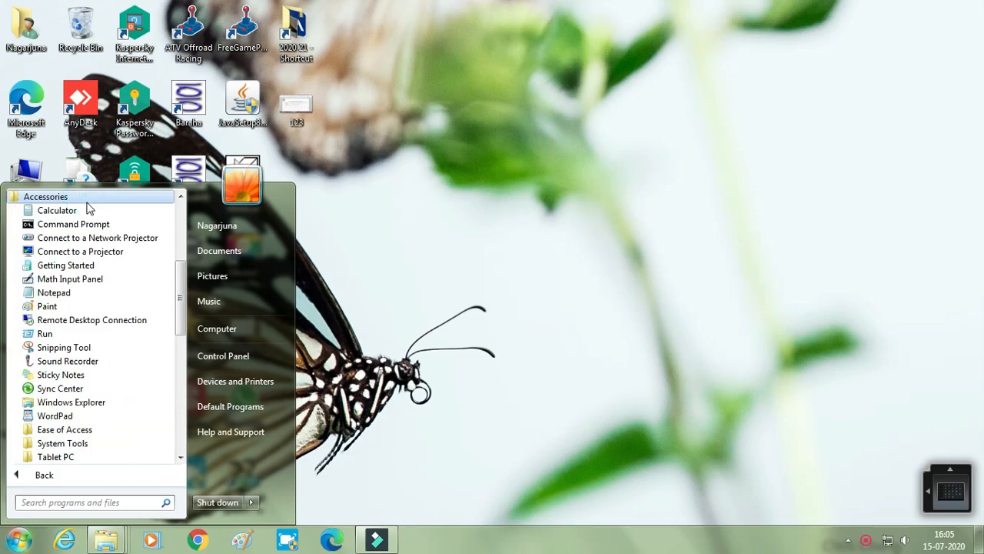
pyautogui.click(47, 306)
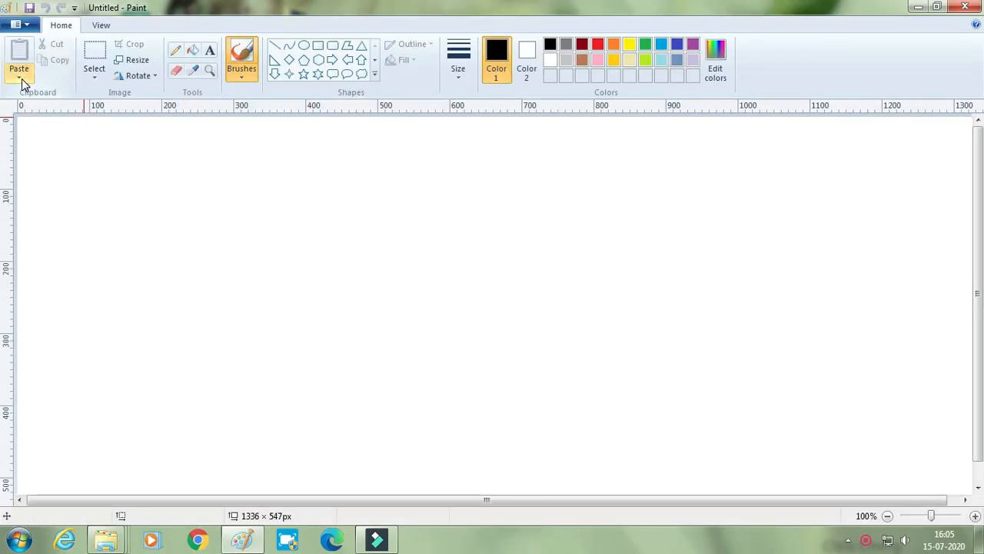
# Paste the "fruit basket" picture from the Sample Pictures folder and move it toward the middle of the canvas
pyautogui.click(20, 77)
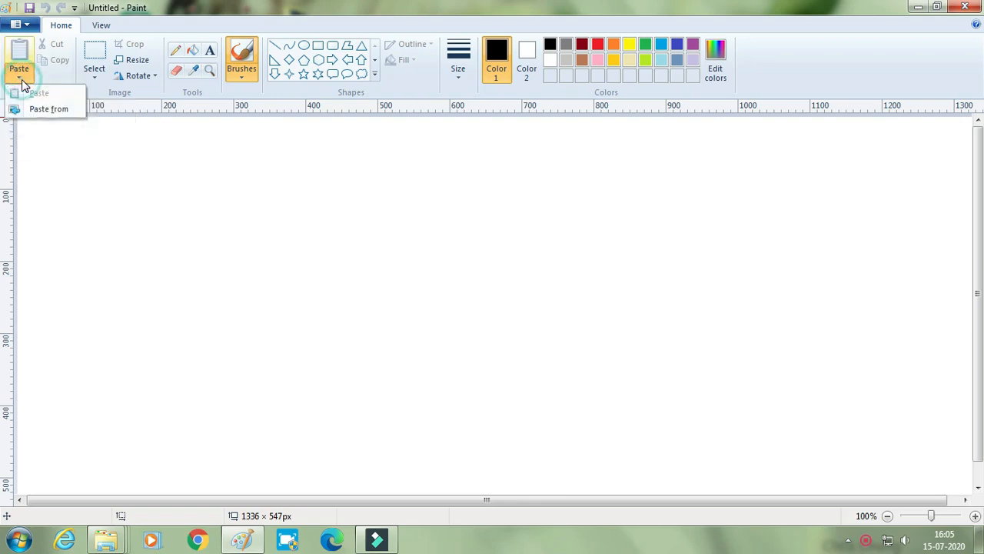
pyautogui.click(64, 111)
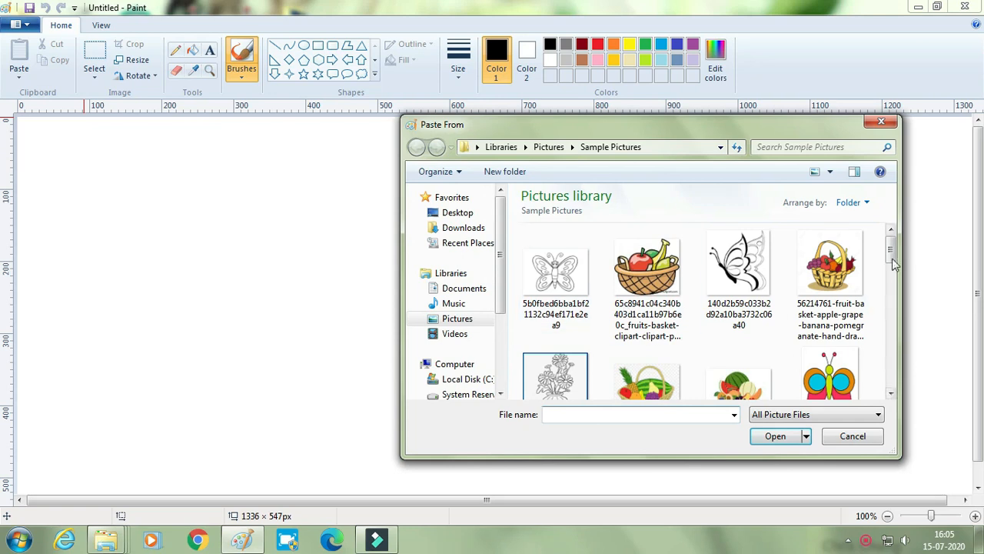
pyautogui.moveTo(890, 247); pyautogui.dragTo(890, 332)
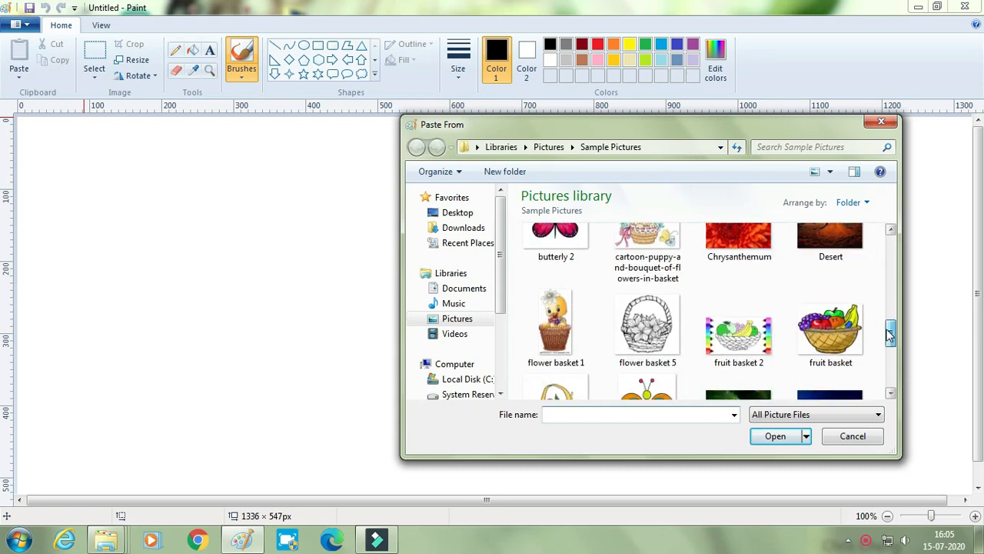
pyautogui.click(838, 330)
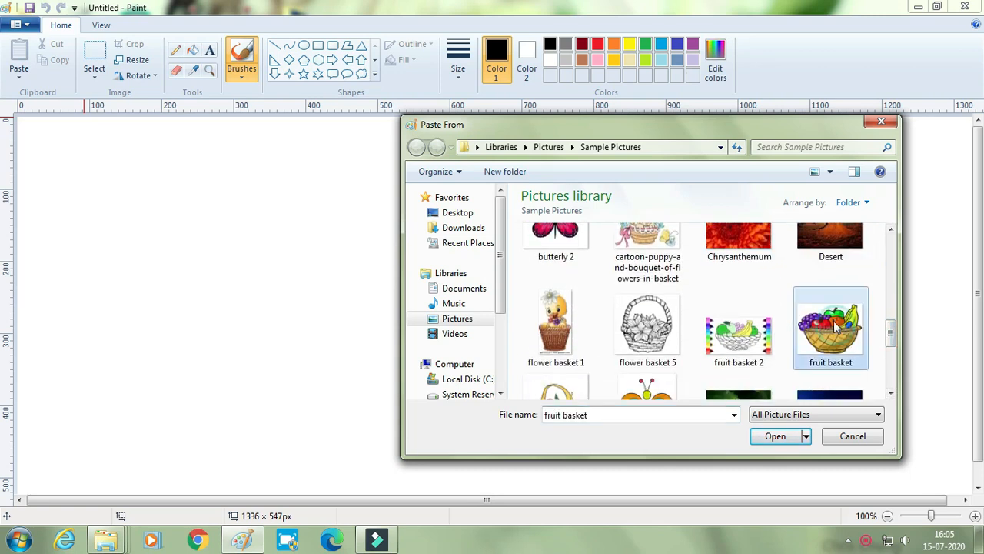
pyautogui.click(777, 436)
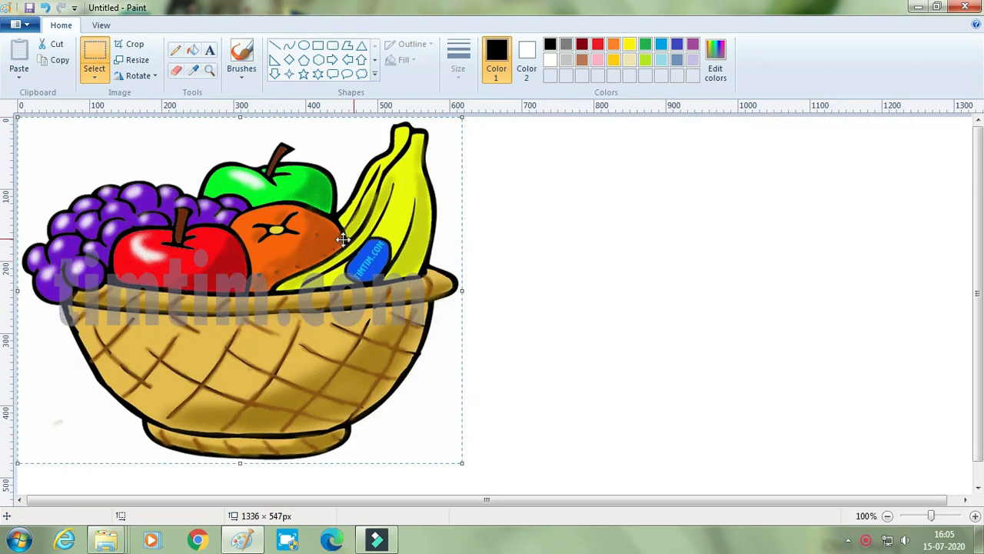
pyautogui.moveTo(275, 246); pyautogui.dragTo(429, 270)
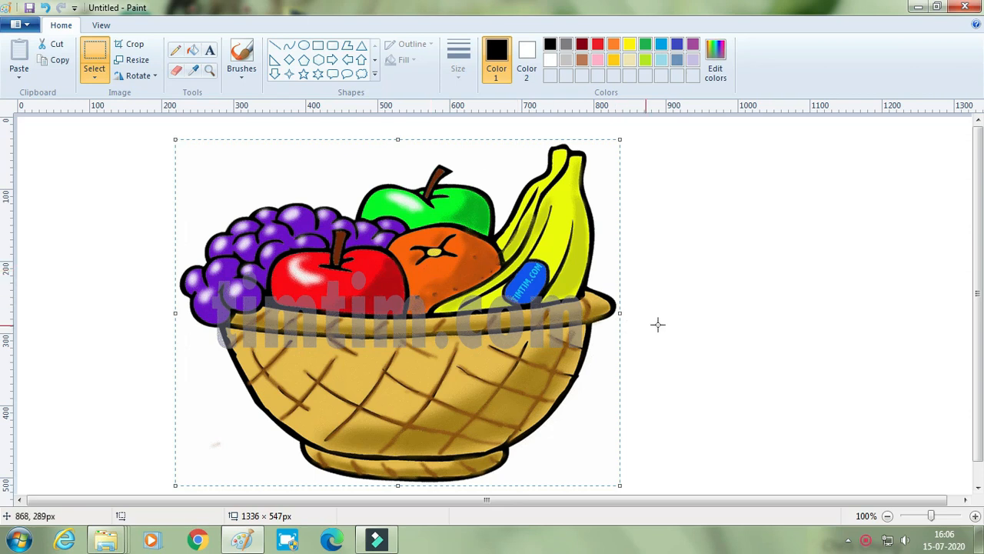
pyautogui.click(689, 331)
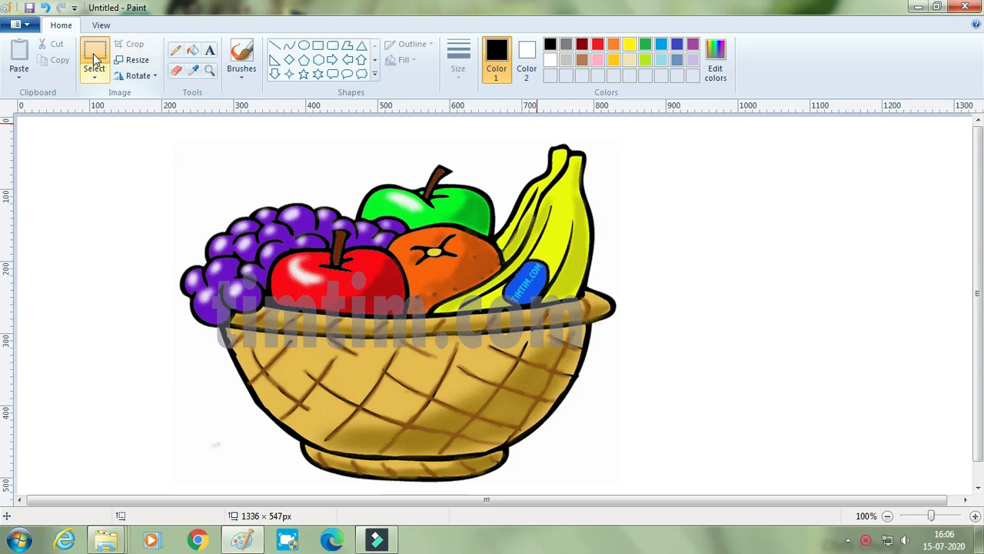
# Try enlarging the selected fruit basket by pixels with the aspect ratio maintained, and undo the resize
pyautogui.click(138, 61)
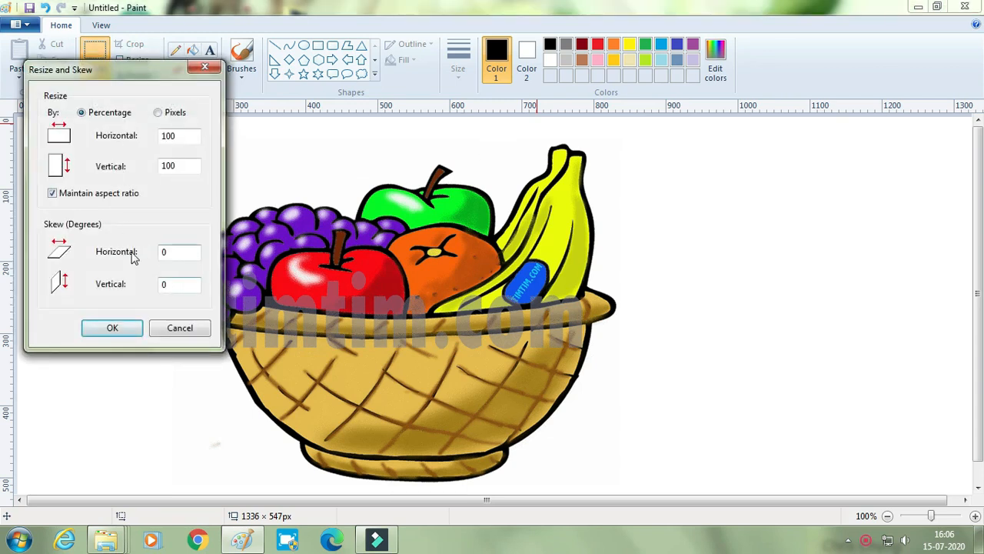
pyautogui.click(197, 332)
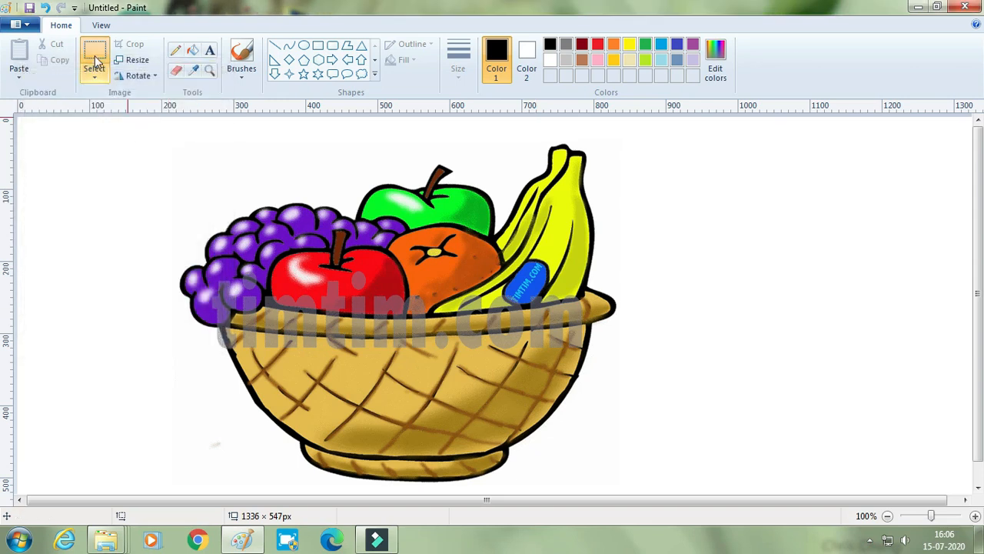
pyautogui.click(94, 57)
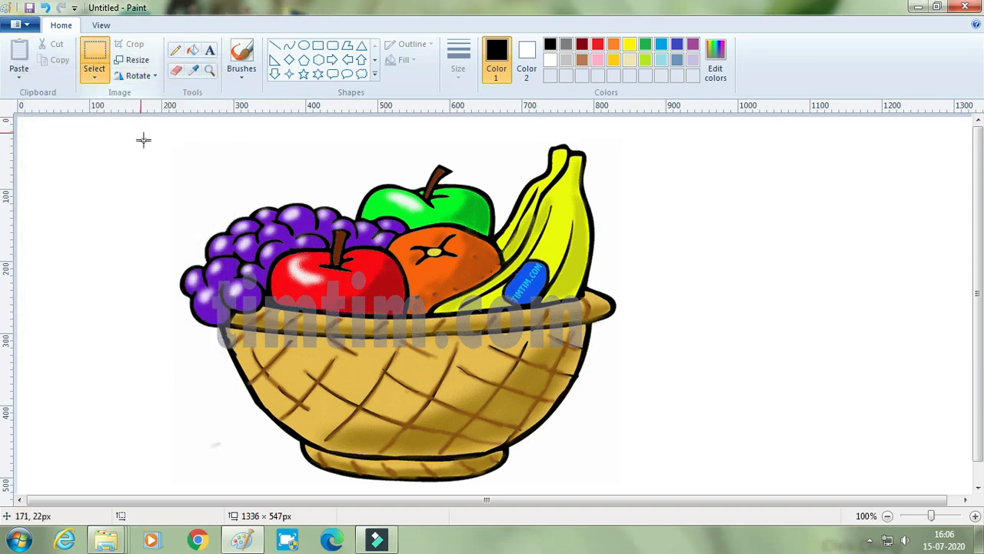
pyautogui.moveTo(138, 119); pyautogui.dragTo(621, 486)
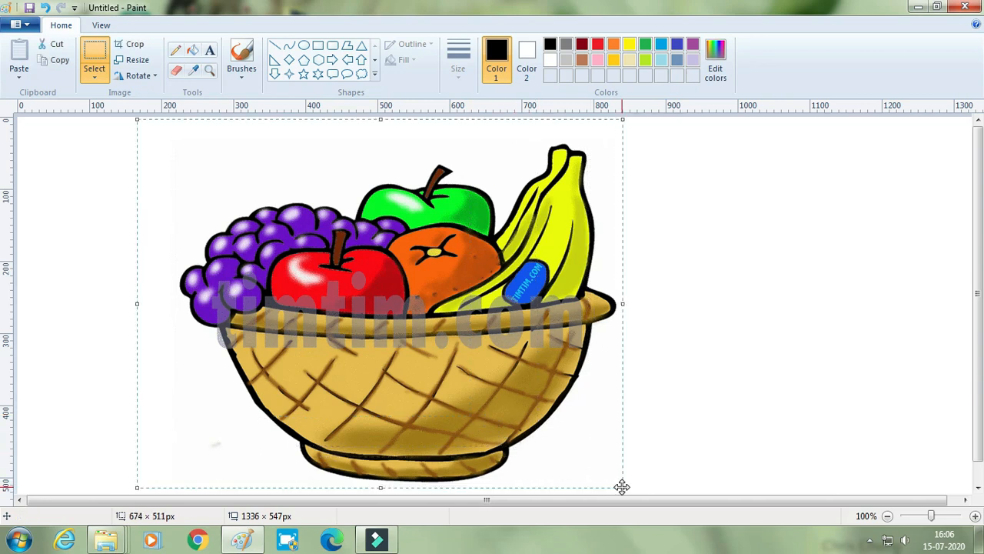
pyautogui.click(124, 65)
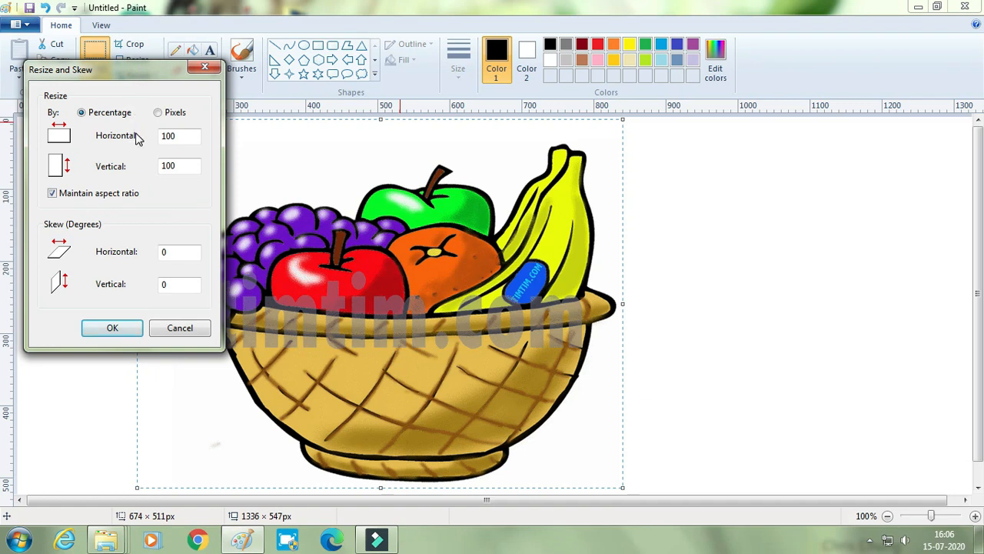
pyautogui.click(159, 113)
pyautogui.click(183, 136)
pyautogui.click(112, 328)
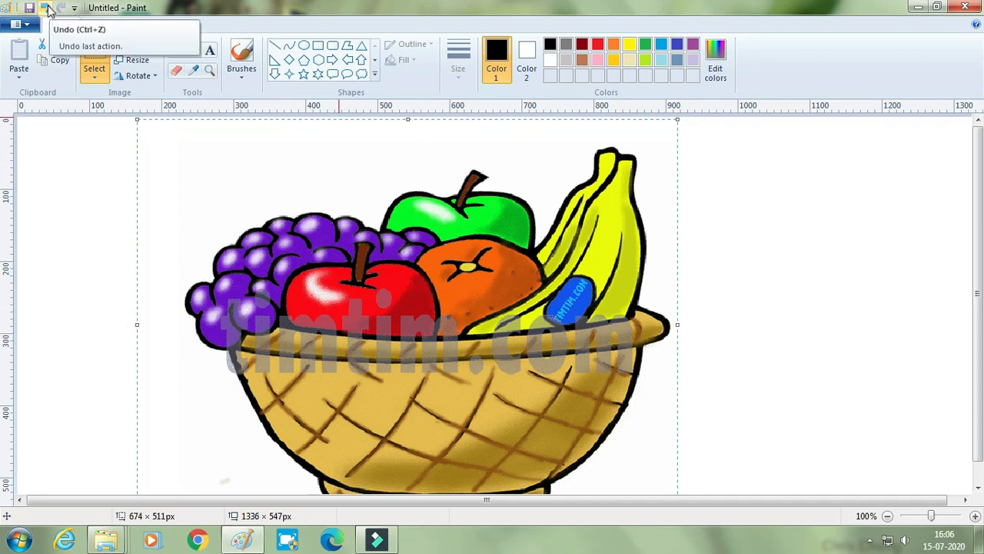
pyautogui.click(48, 7)
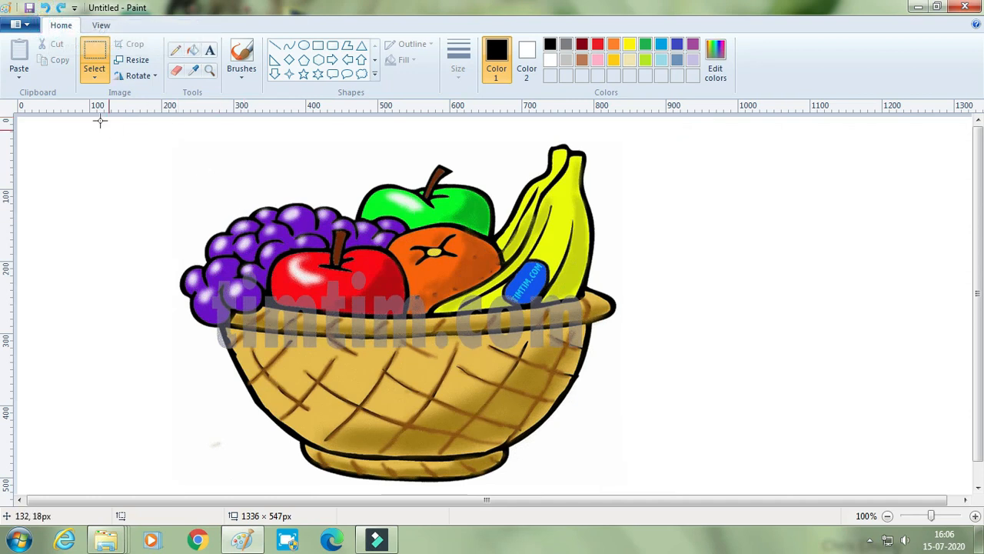
# Try resizing a fruit basket selection of about 610 × 488 px to 800 px wide with the aspect ratio maintained, and undo the resize
pyautogui.click(93, 52)
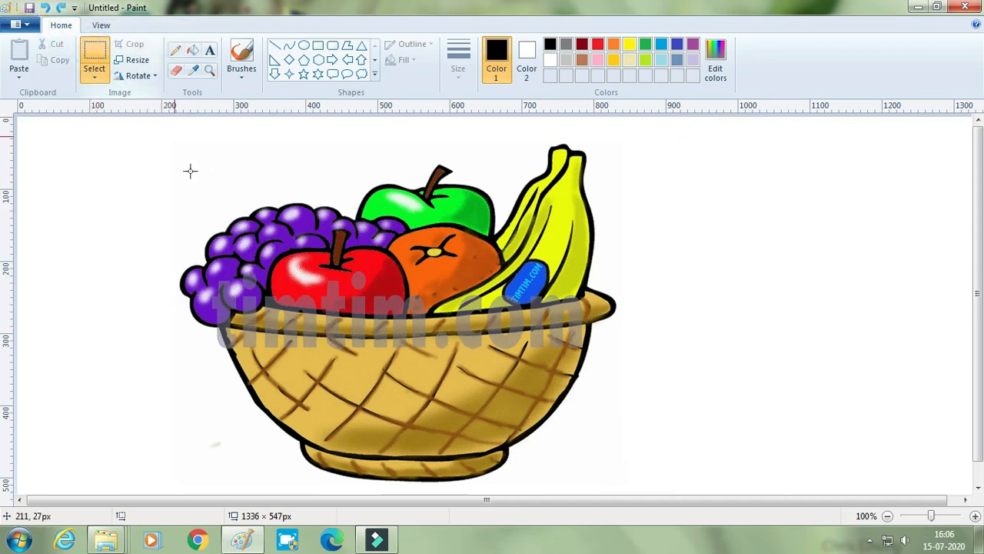
pyautogui.moveTo(187, 134); pyautogui.dragTo(626, 484)
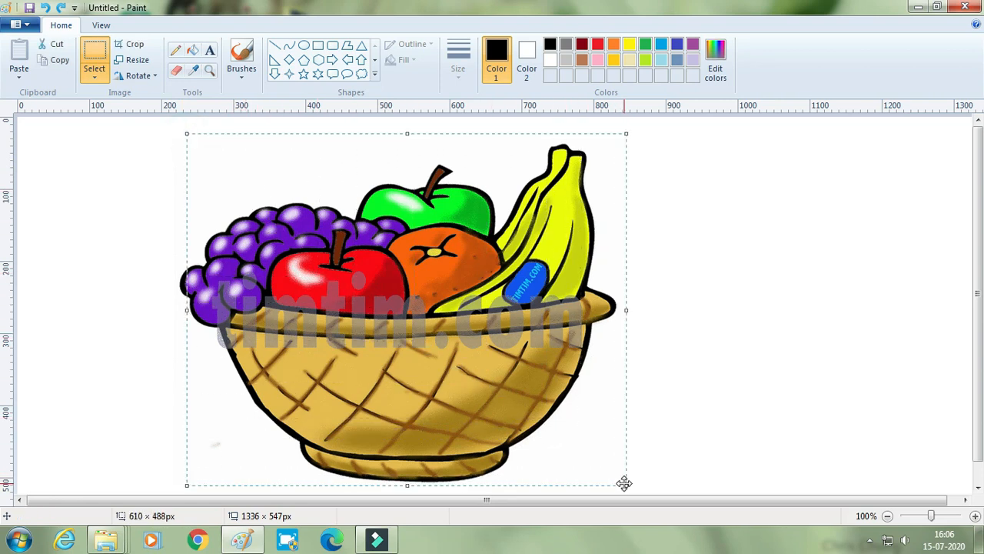
pyautogui.click(137, 60)
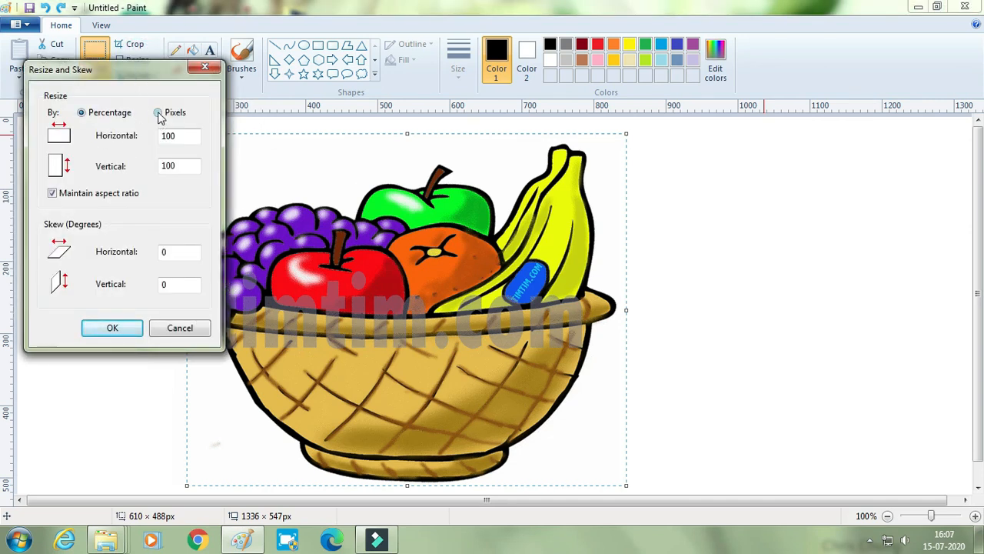
pyautogui.click(158, 113)
pyautogui.moveTo(179, 135); pyautogui.dragTo(162, 136)
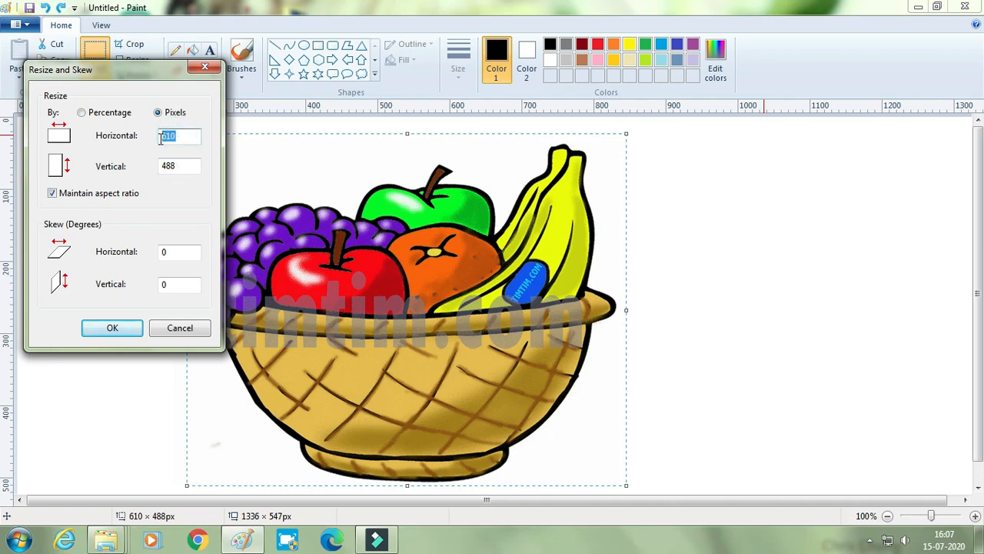
pyautogui.write('800')
pyautogui.click(114, 327)
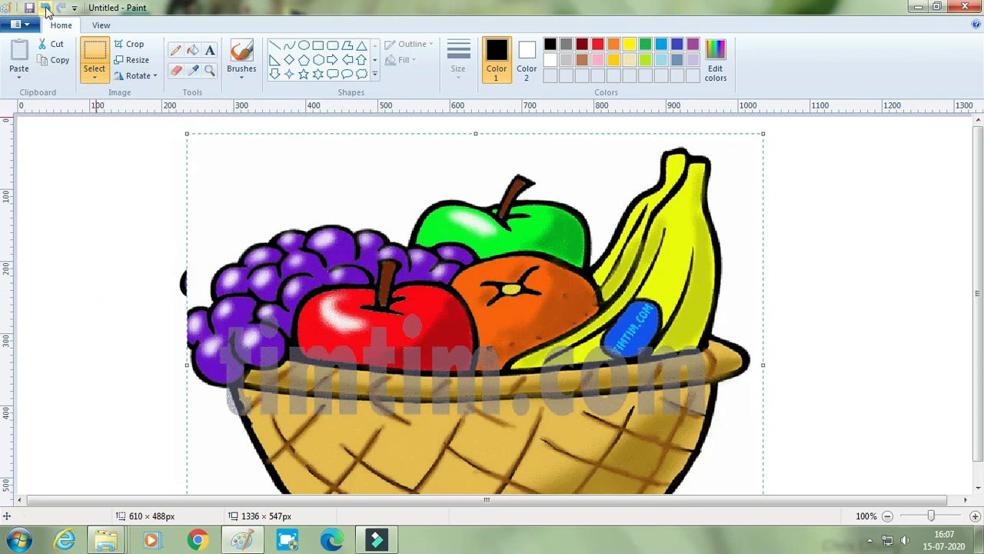
pyautogui.click(46, 9)
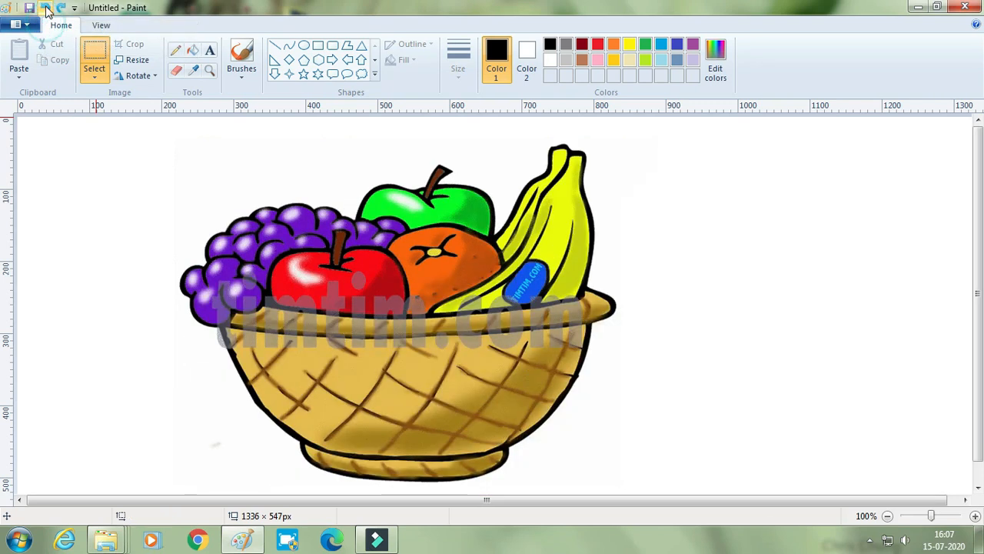
# Select the whole fruit basket with an area of about 702 × 479 px, try skewing it horizontally, and undo the skew
pyautogui.click(138, 60)
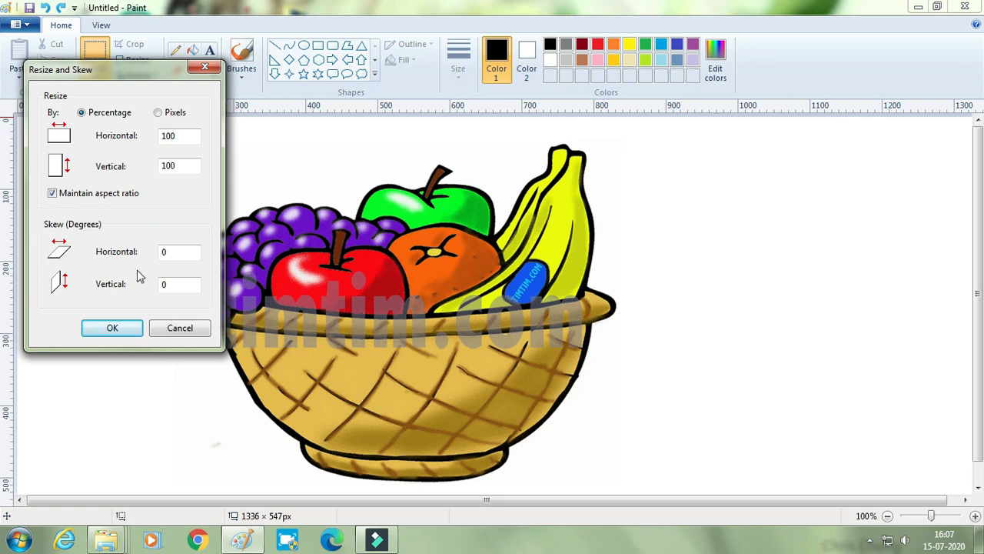
pyautogui.click(190, 331)
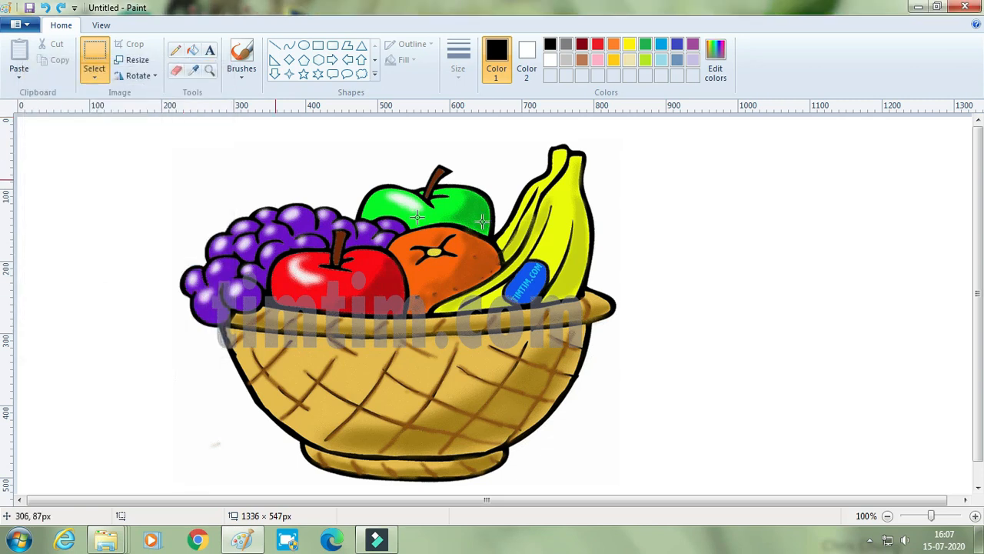
pyautogui.click(94, 56)
pyautogui.moveTo(145, 142); pyautogui.dragTo(652, 486)
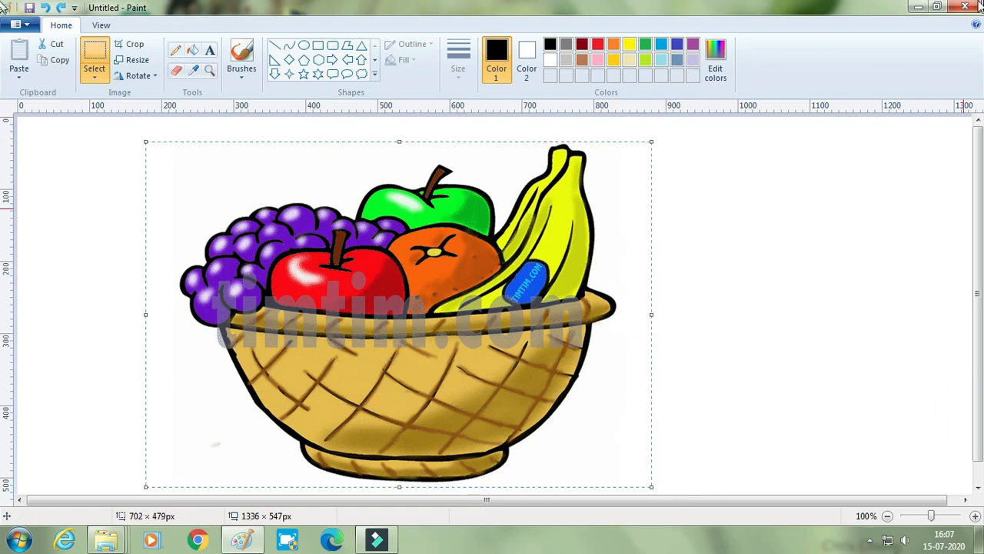
pyautogui.click(139, 61)
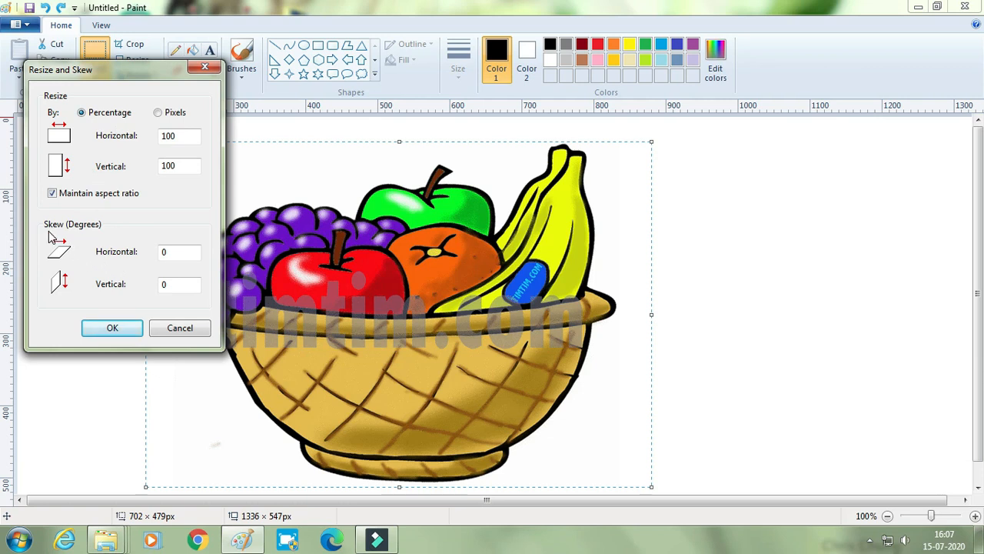
pyautogui.click(177, 258)
pyautogui.click(113, 327)
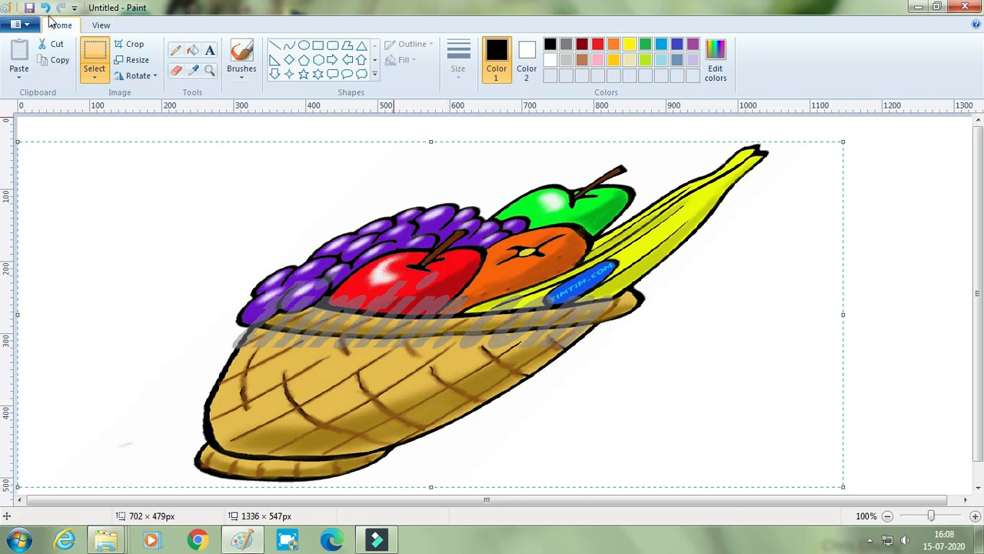
pyautogui.click(45, 11)
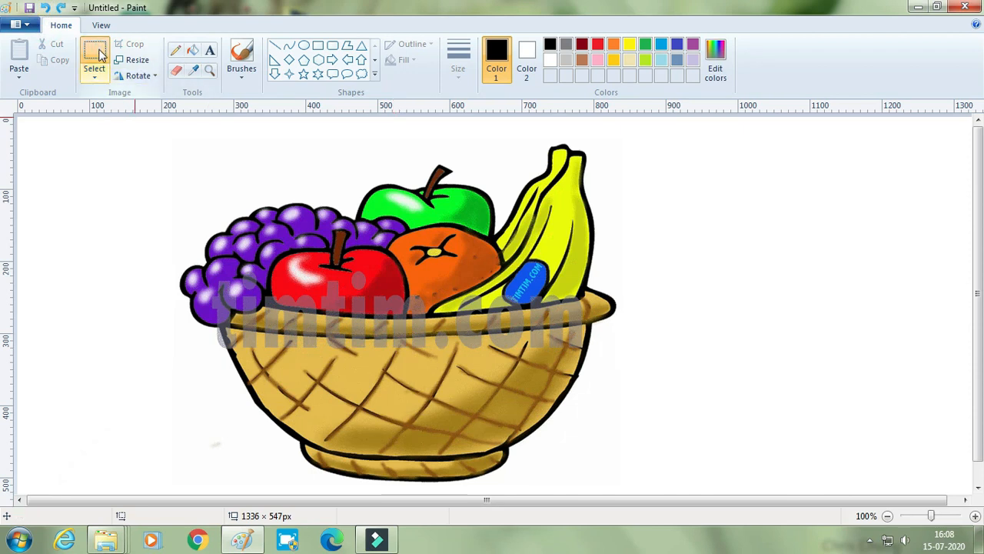
# Try a 50° horizontal skew on a fruit basket selection of about 645 × 461 px, and undo it
pyautogui.moveTo(170, 152); pyautogui.dragTo(637, 484)
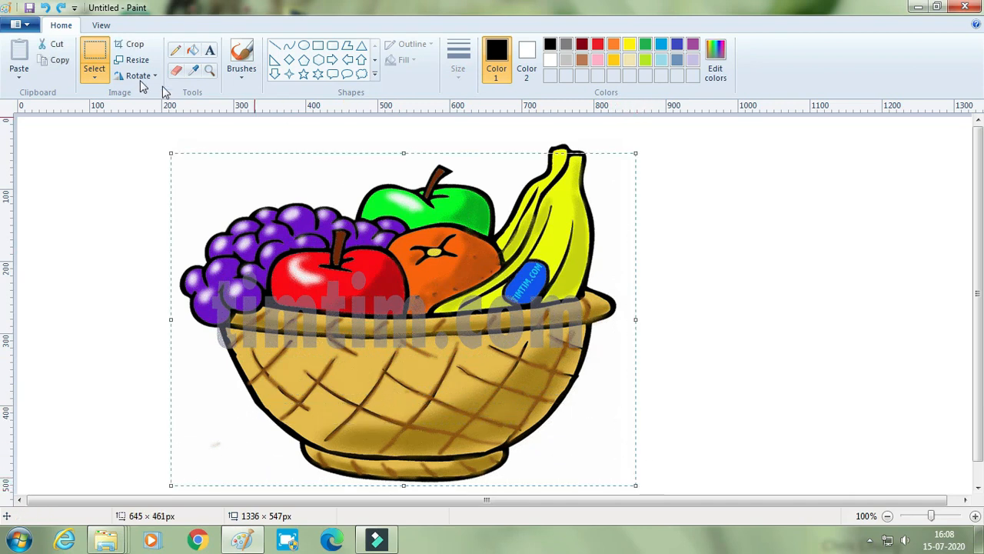
pyautogui.click(136, 60)
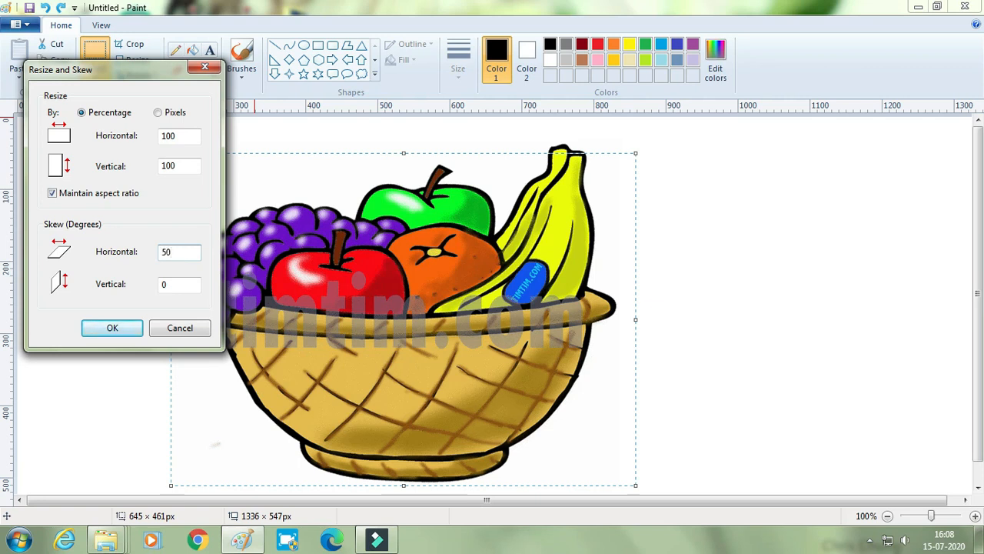
pyautogui.write('50')
pyautogui.click(112, 327)
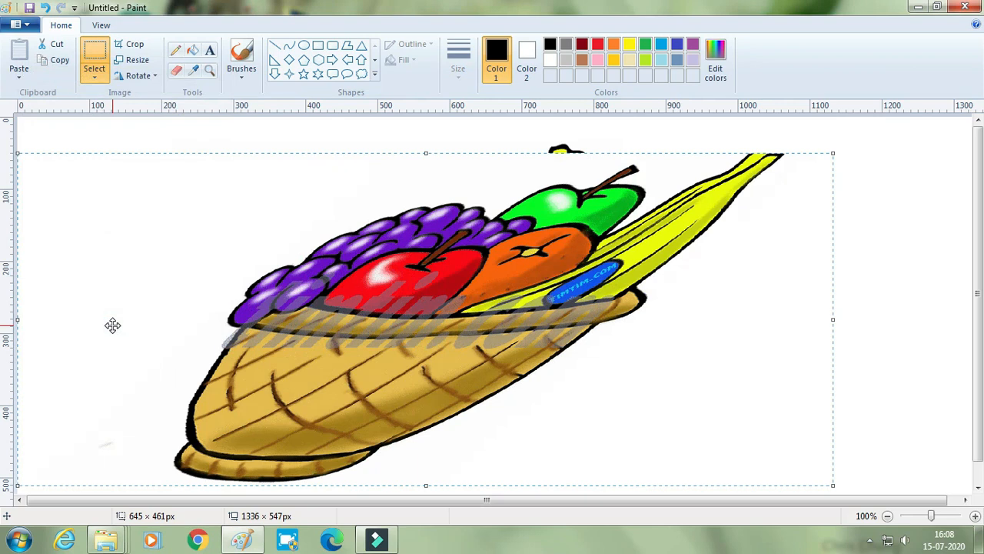
pyautogui.click(46, 10)
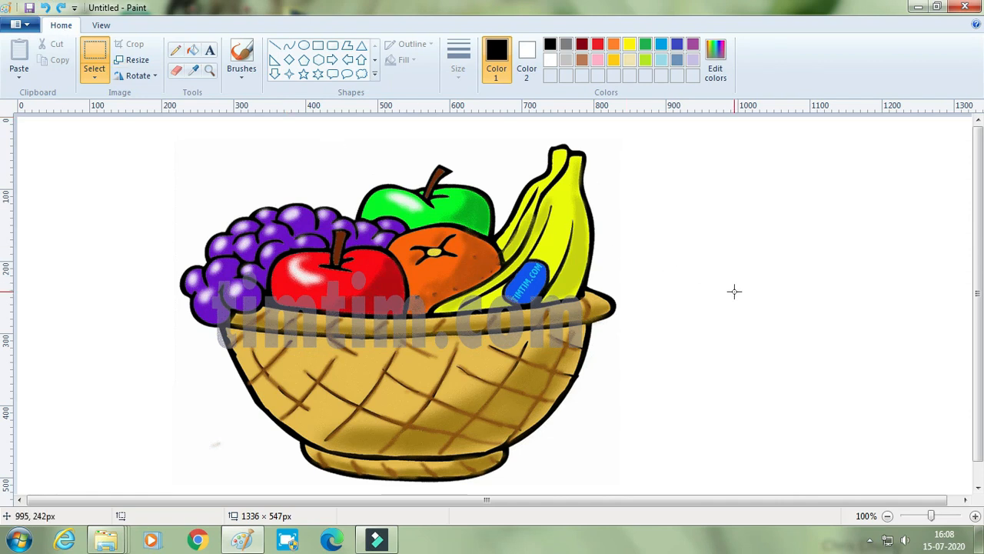